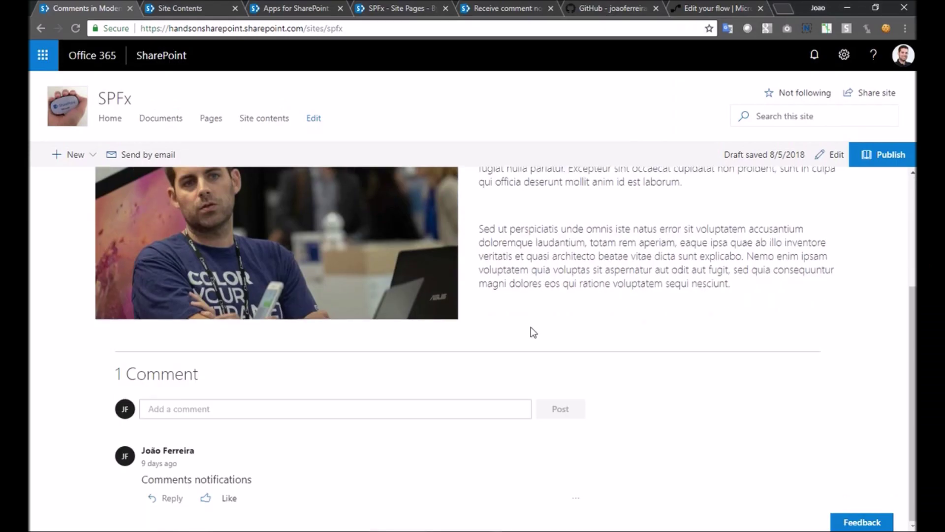
# - Post a 'Lorem Ipsum' comment on the page, bringing the count to 2 comments
pyautogui.click(418, 401)
pyautogui.write('Lore')
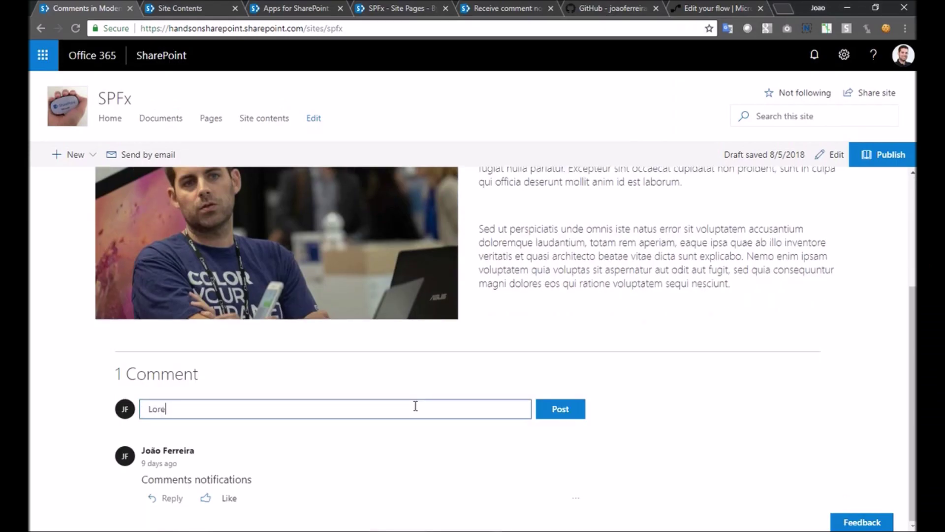
pyautogui.write('m Ipsum')
pyautogui.click(566, 417)
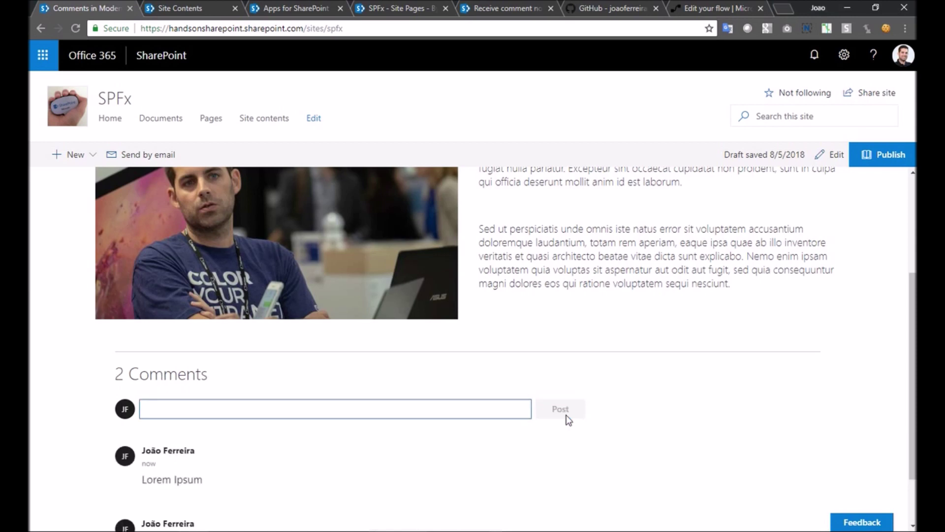
pyautogui.scroll(3, 566, 415)
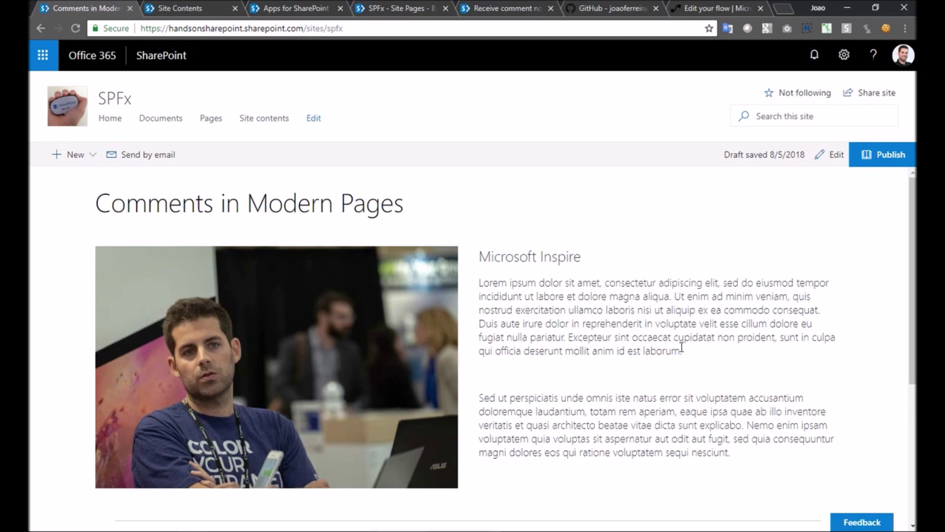
# - Go through Site contents to the Site Pages library with its Previous and Actual Comments columns
pyautogui.click(844, 56)
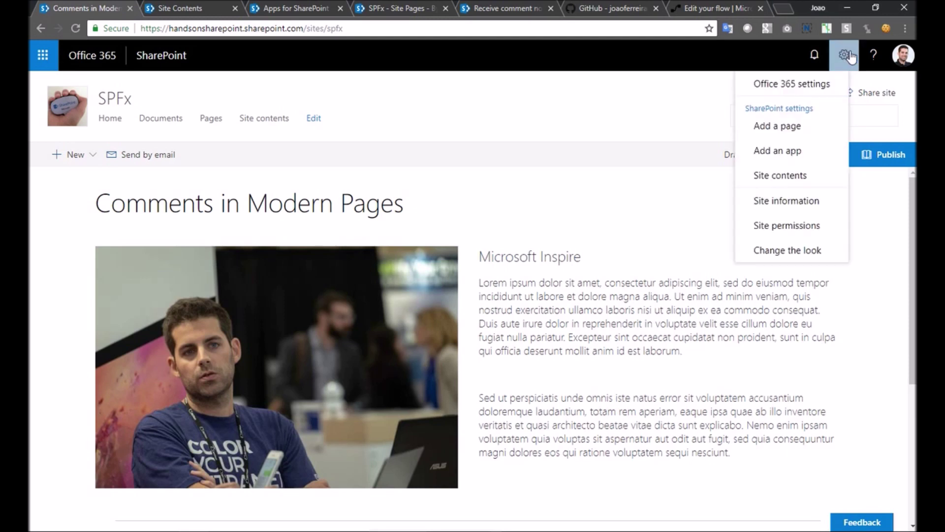
pyautogui.click(803, 176)
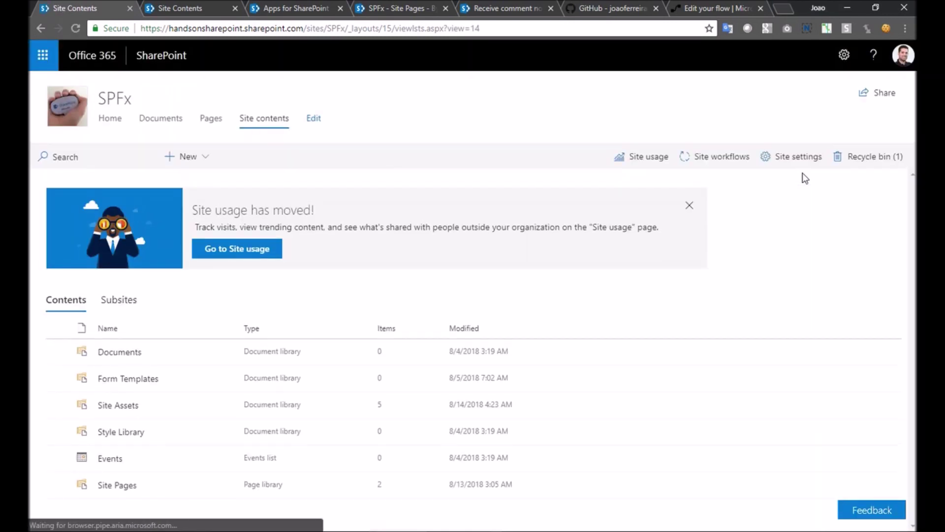
pyautogui.click(109, 485)
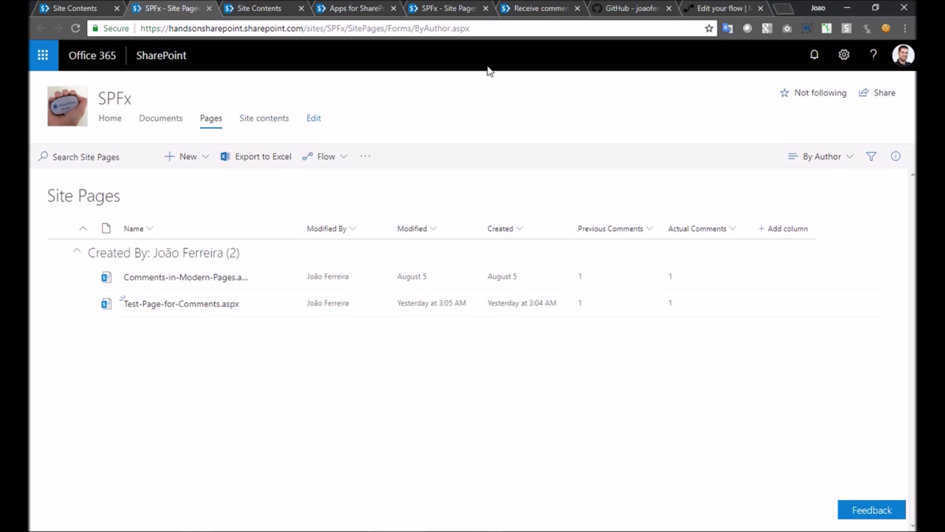
pyautogui.click(726, 10)
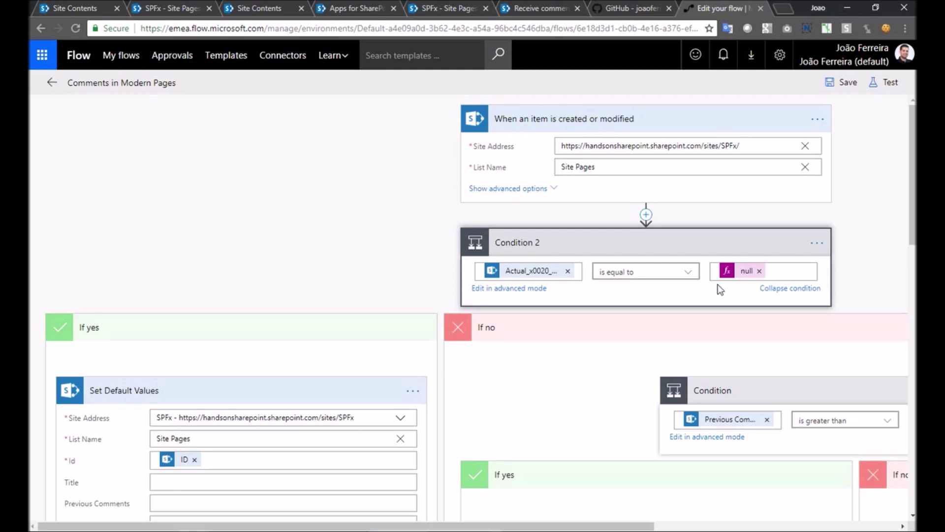
# - Inspect the flow's Set Default Values step, selecting the Actual Comments default of 0
pyautogui.scroll(-4, 719, 284)
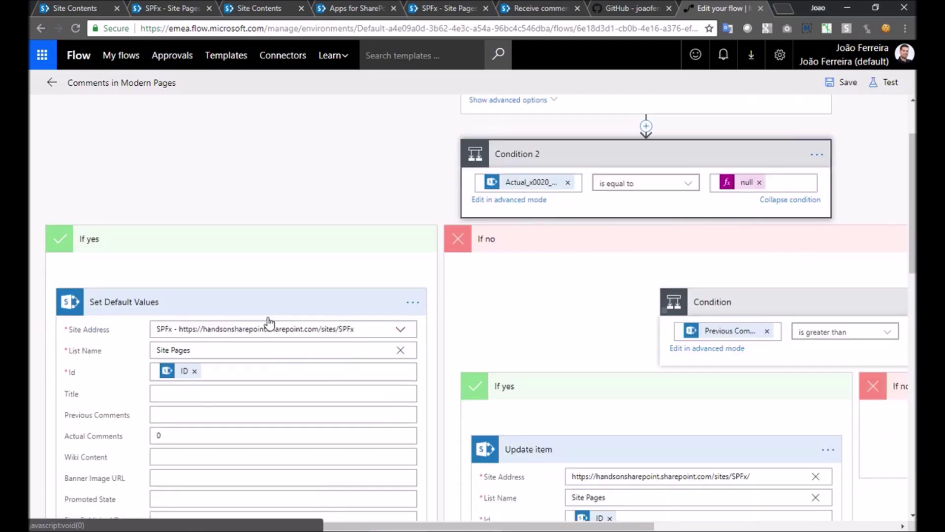
pyautogui.click(134, 336)
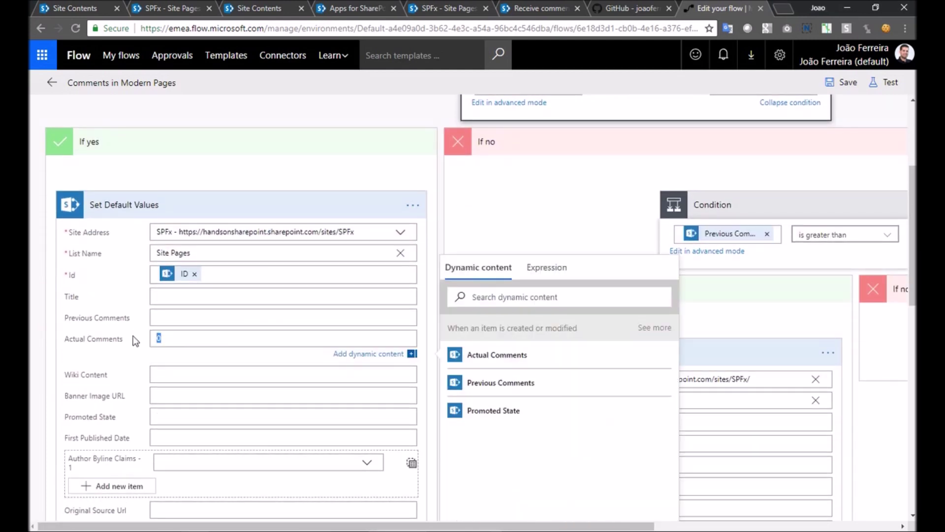
pyautogui.doubleClick(291, 334)
pyautogui.click(480, 185)
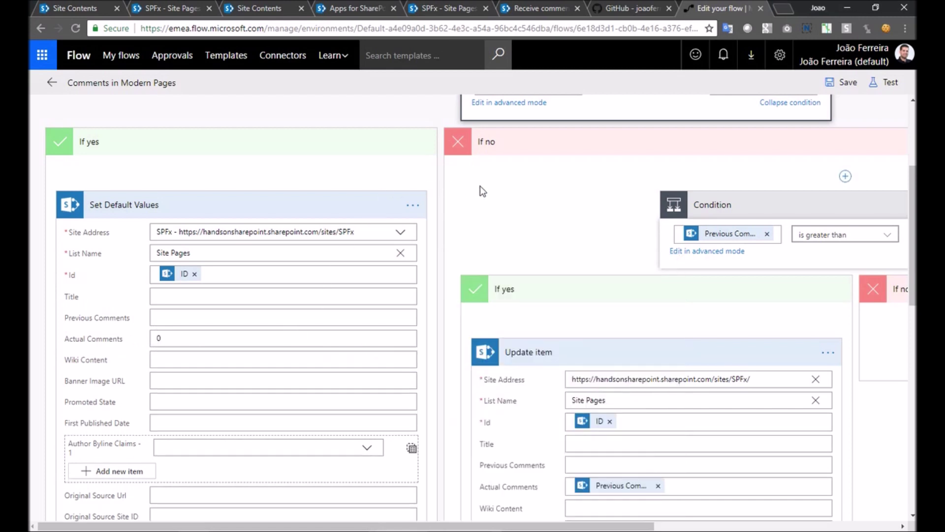
pyautogui.scroll(4, 480, 186)
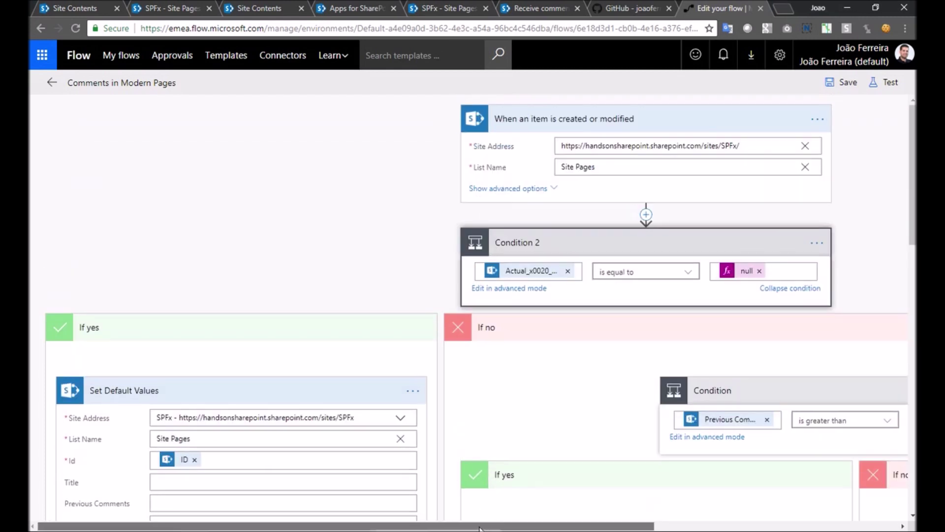
pyautogui.moveTo(480, 528); pyautogui.dragTo(724, 527)
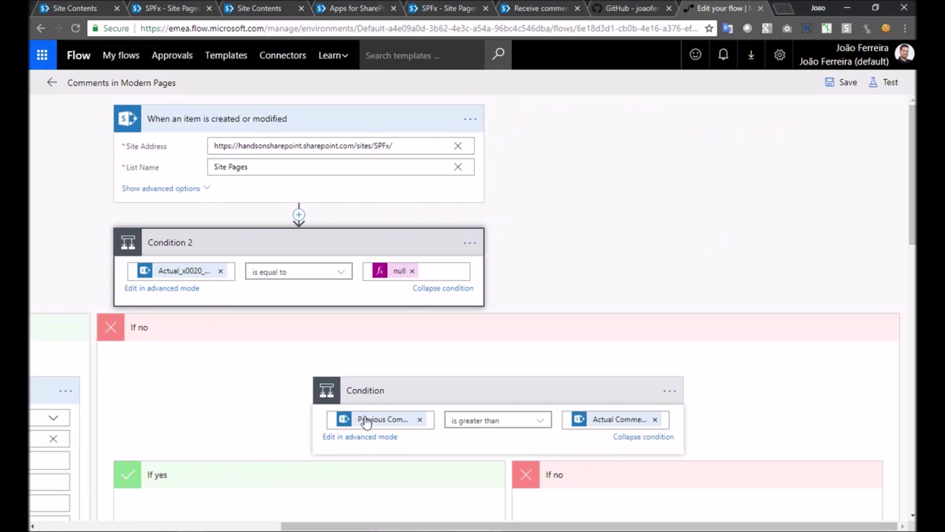
pyautogui.scroll(-3, 365, 422)
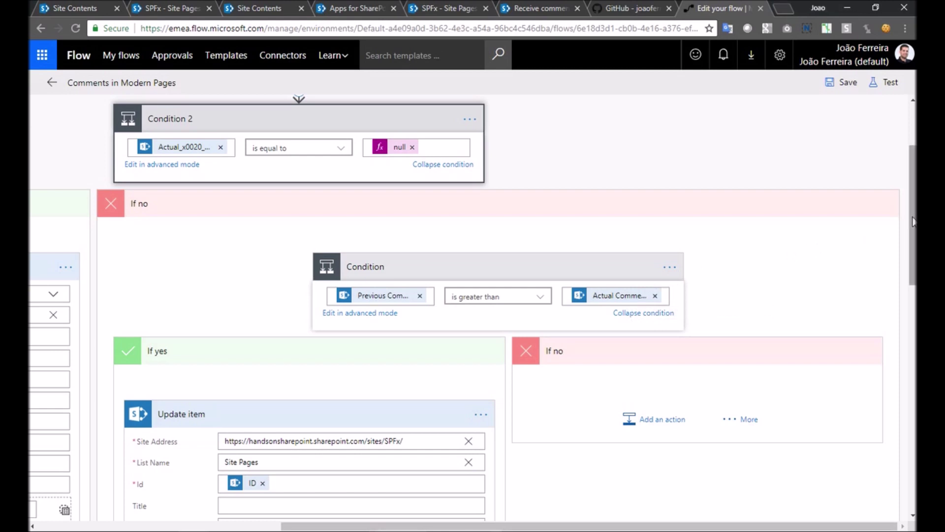
pyautogui.moveTo(913, 219); pyautogui.dragTo(906, 300)
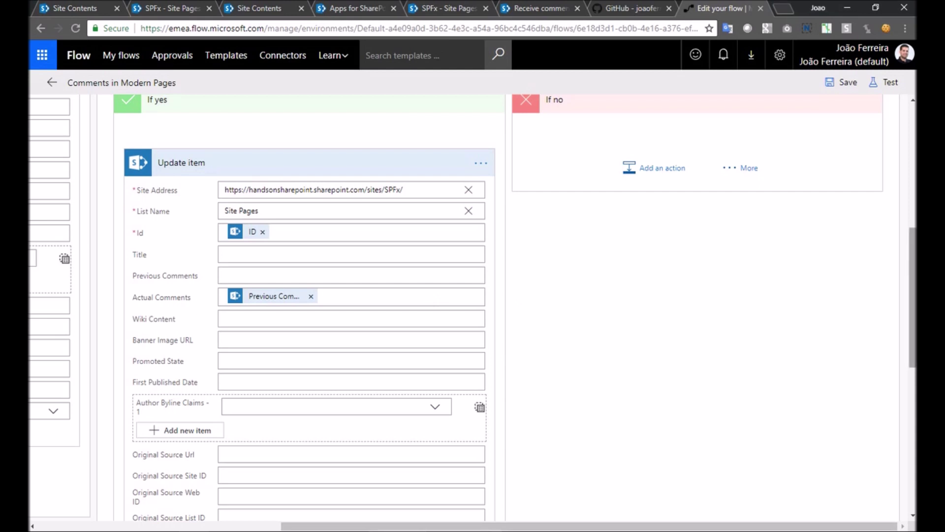
pyautogui.moveTo(909, 295); pyautogui.dragTo(904, 424)
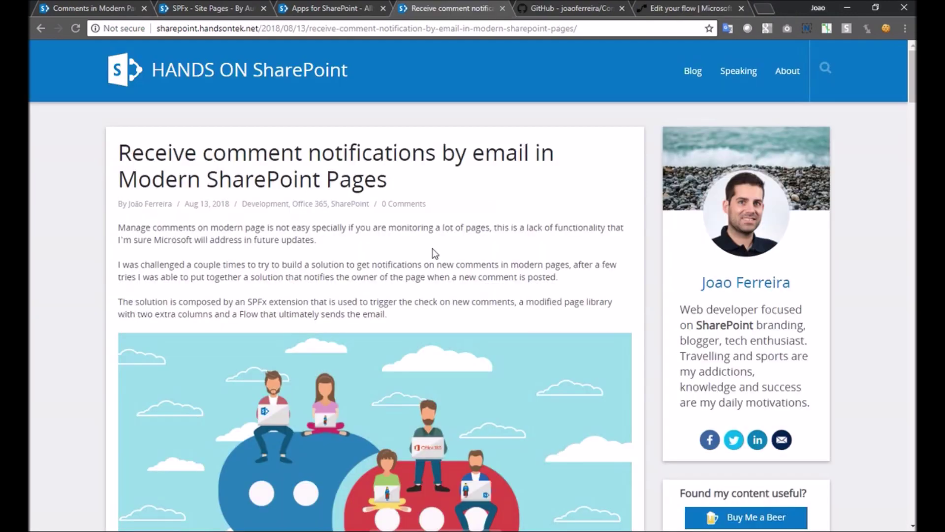
pyautogui.scroll(-12, 433, 251)
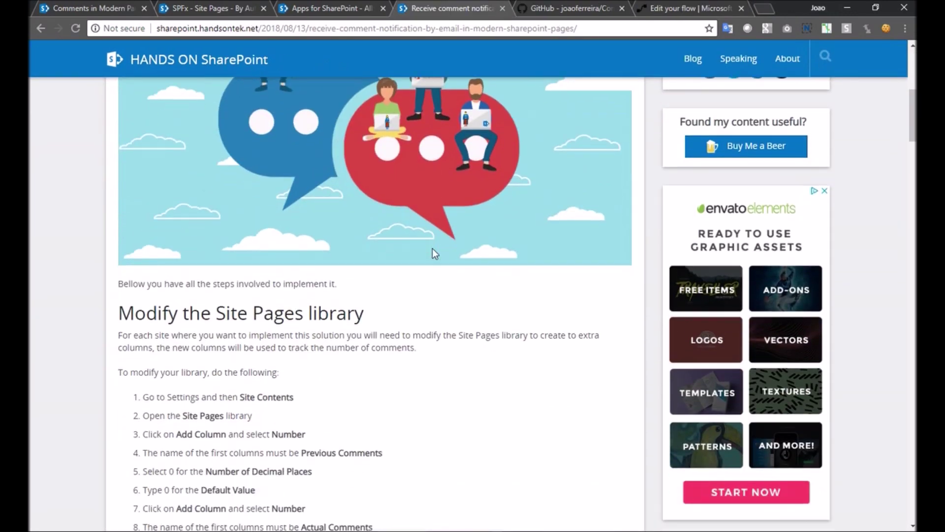
# - Scroll through the blog walkthrough, then show the Comments-Notifications-On-Modern-SharePoint-Pages GitHub repository
pyautogui.scroll(-15, 433, 249)
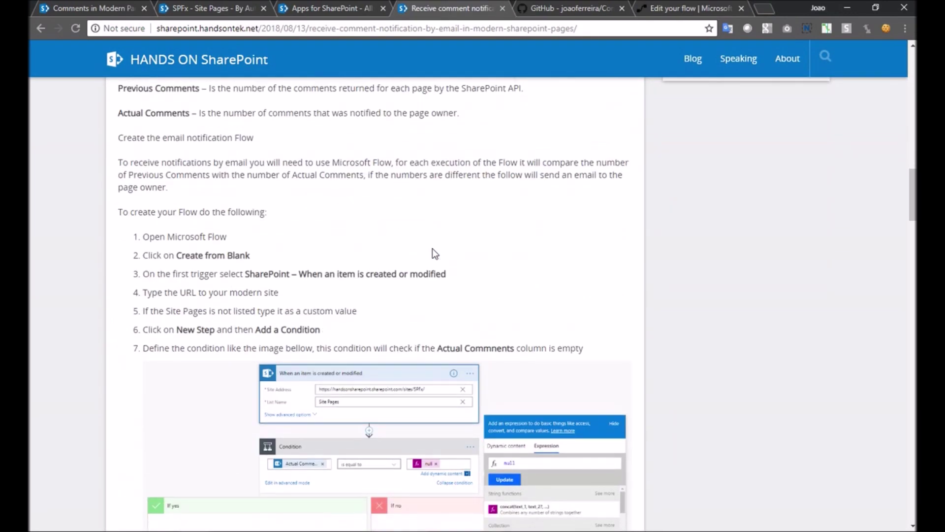
pyautogui.scroll(-15, 433, 249)
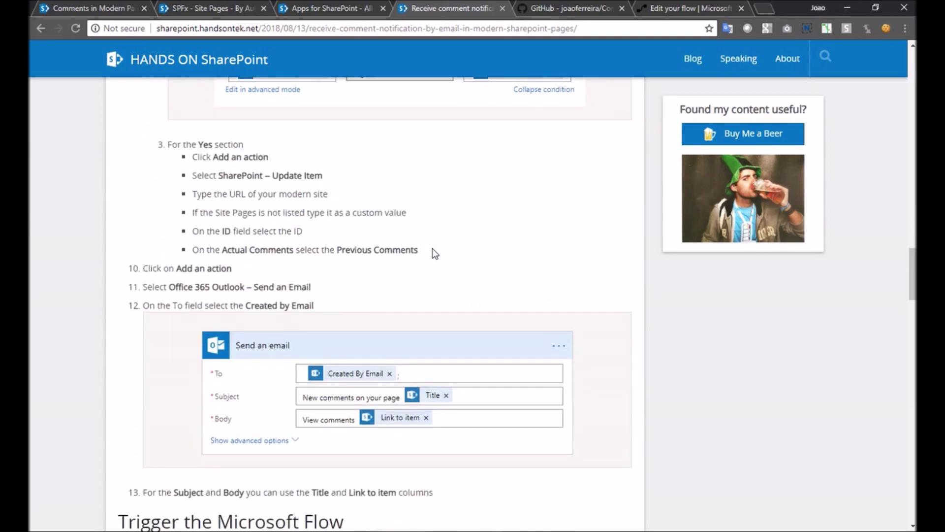
pyautogui.scroll(-4, 433, 250)
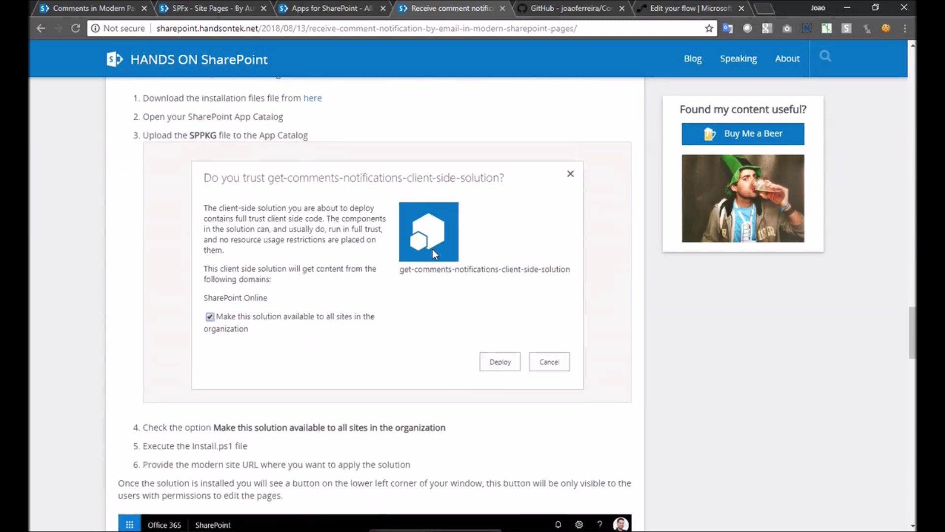
pyautogui.scroll(-14, 433, 253)
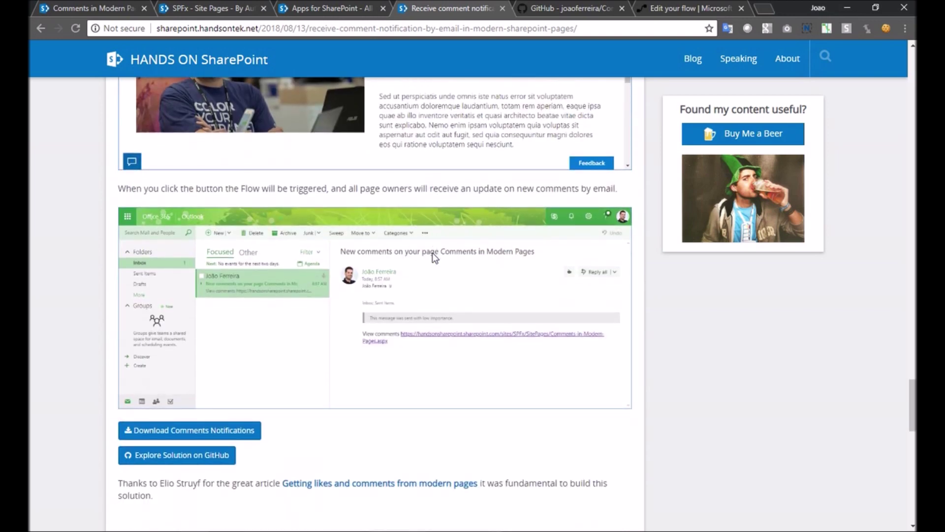
pyautogui.hotkey('ctrl', 'Tab')
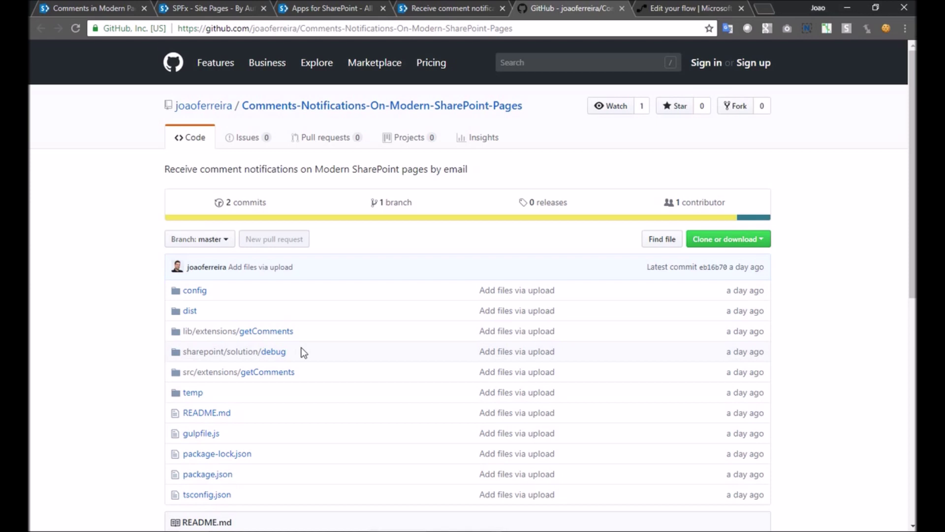
# - Review src/extensions/getComments/GetCommentsApplicationCustomizer.ts, highlighting the permission check in lines 43–47
pyautogui.click(278, 373)
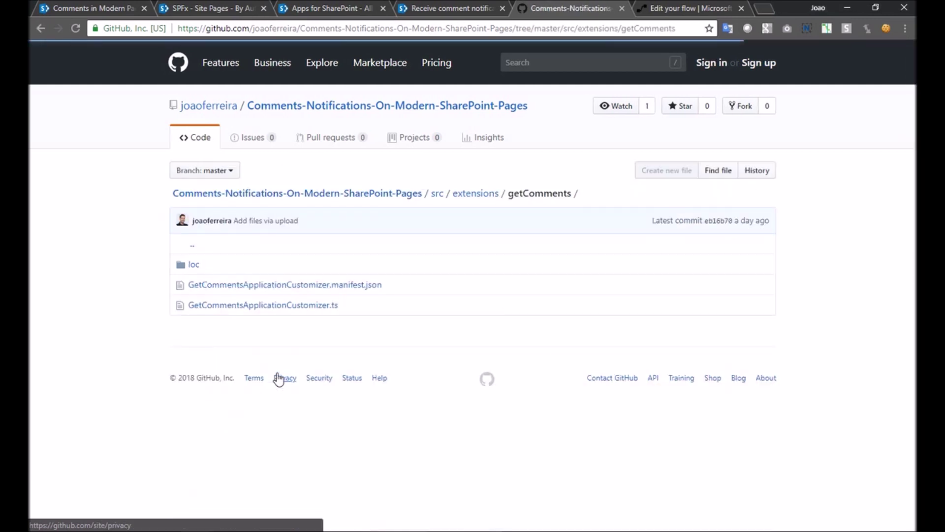
pyautogui.click(302, 306)
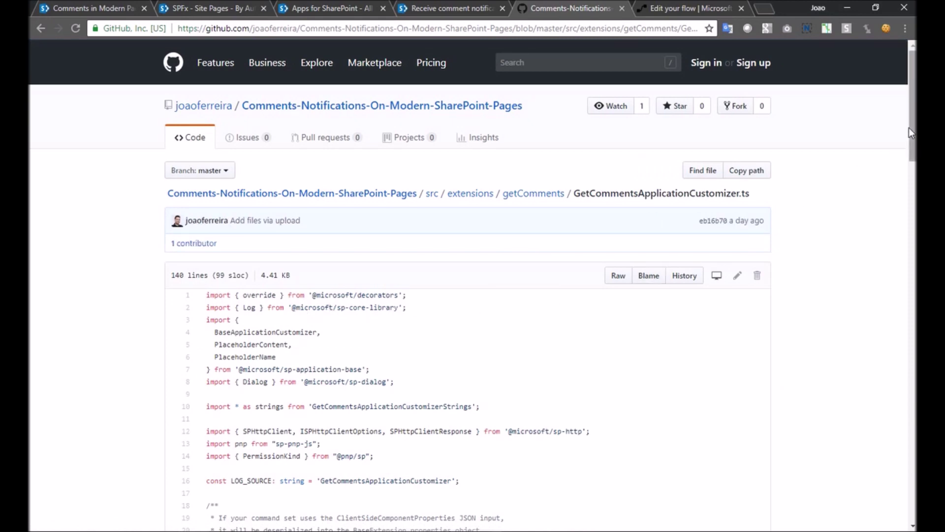
pyautogui.moveTo(910, 128); pyautogui.dragTo(891, 217)
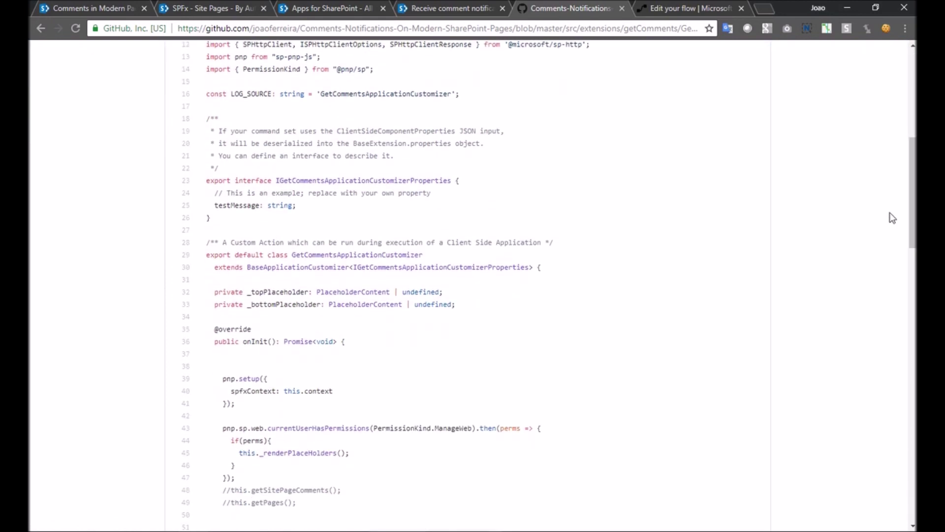
pyautogui.scroll(-4, 360, 325)
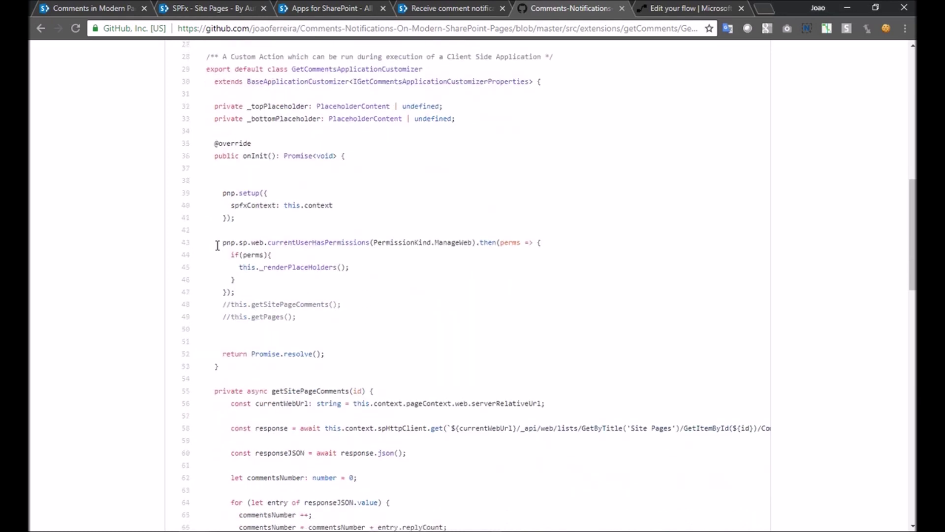
pyautogui.moveTo(217, 245); pyautogui.dragTo(257, 293)
pyautogui.click(259, 290)
pyautogui.scroll(-1, 459, 287)
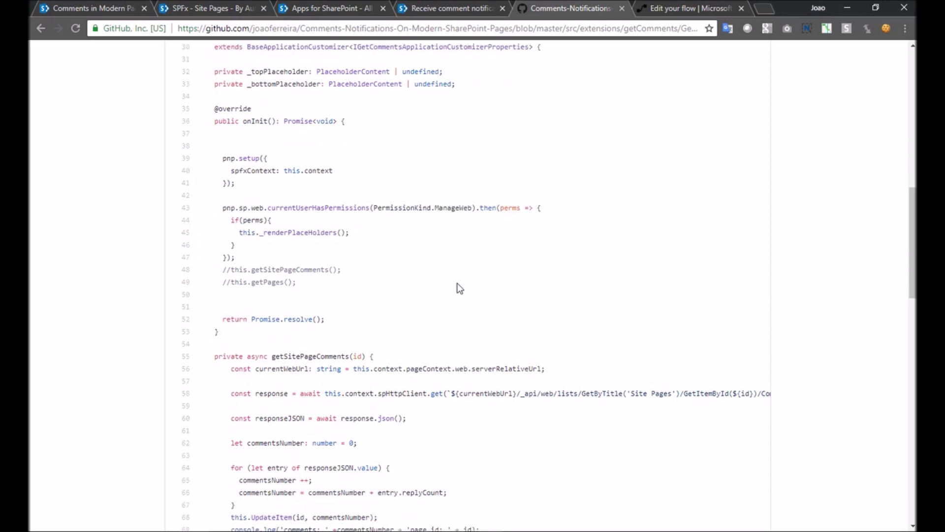
pyautogui.scroll(-4, 459, 287)
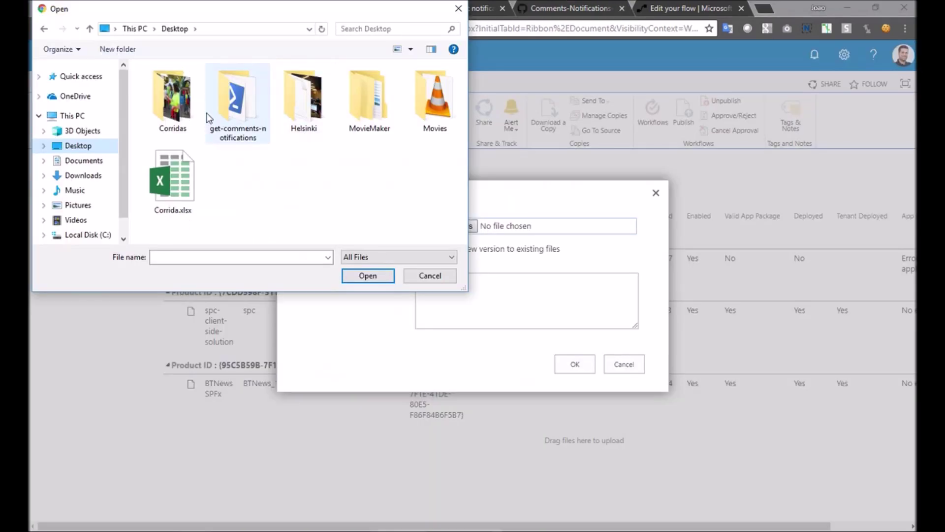
# - Upload get-comments-notifications.sppkg from the Desktop and deploy it to all sites in the organization
pyautogui.doubleClick(238, 104)
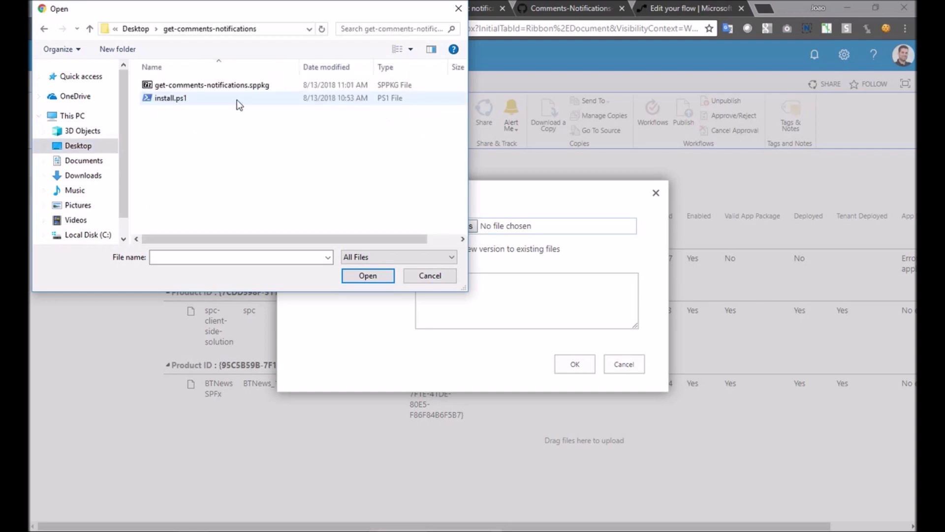
pyautogui.doubleClick(251, 84)
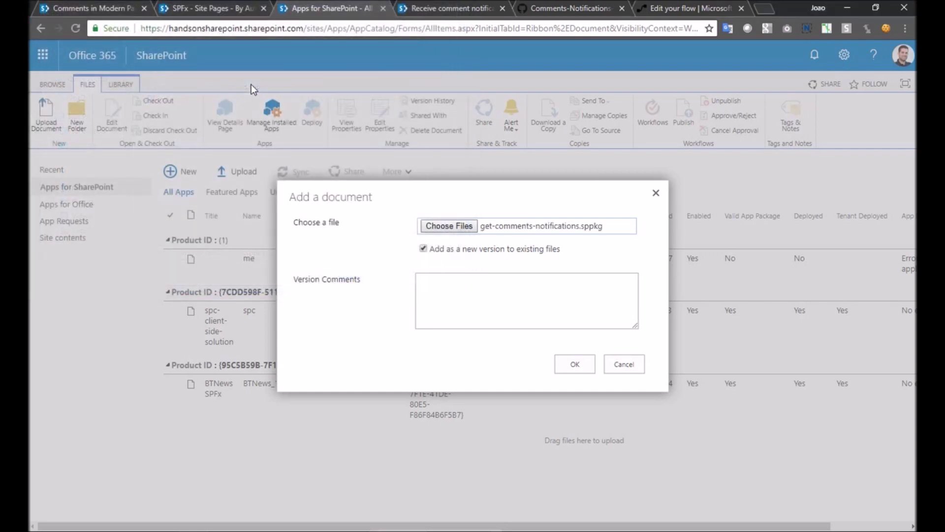
pyautogui.click(589, 365)
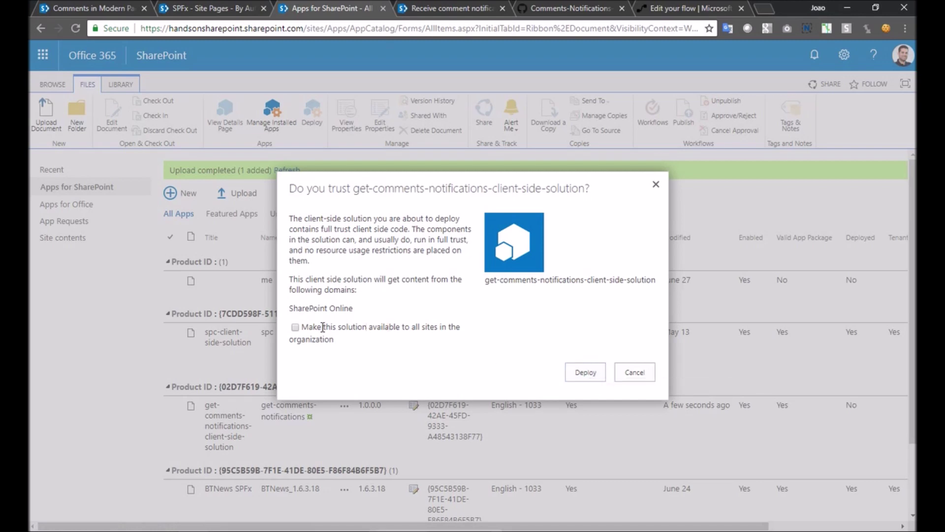
pyautogui.click(296, 328)
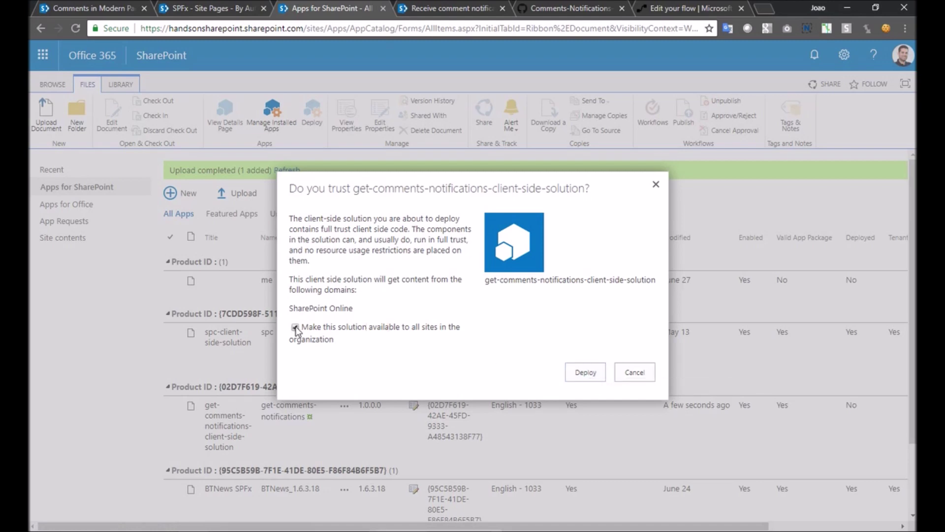
pyautogui.click(573, 372)
pyautogui.hscroll(3, 582, 377)
# - Run install.ps1 with the pasted SPFx site URL and submit the sign-in credentials
pyautogui.hotkey('alt', 'Tab')
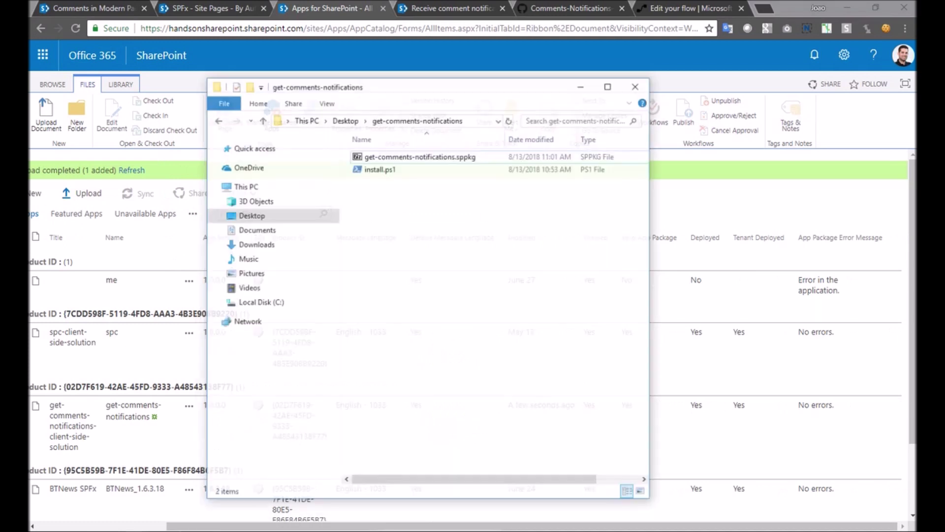
pyautogui.doubleClick(391, 153)
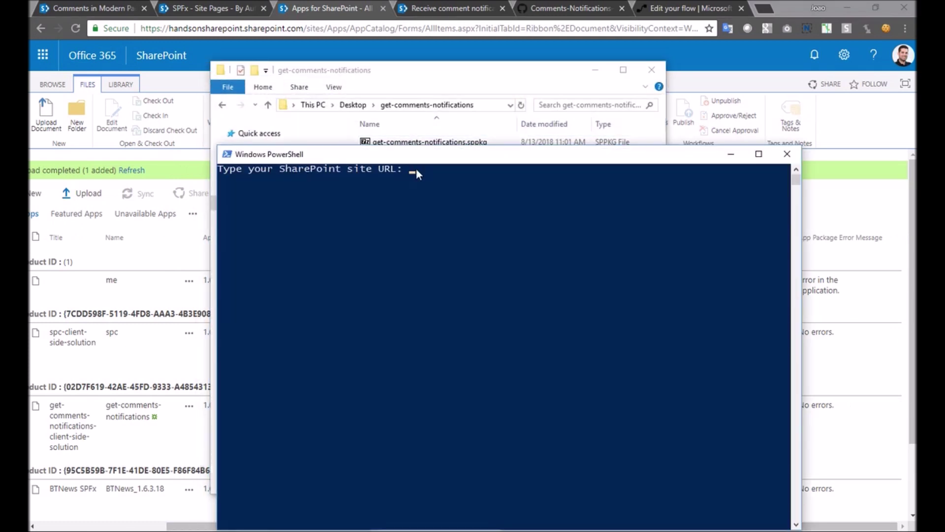
pyautogui.write('https://handsonsharepoint.sharepoint.com/sites/SPFx/')
pyautogui.press('Return')
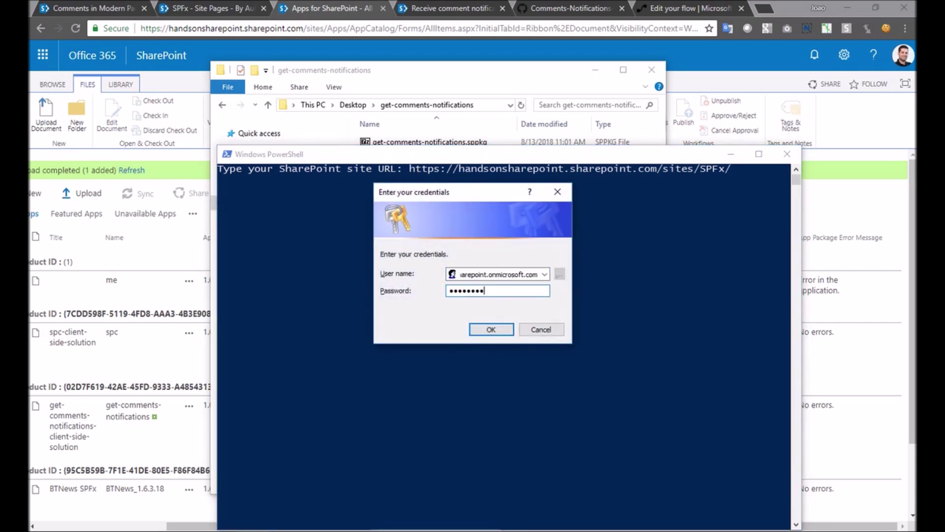
pyautogui.press('Return')
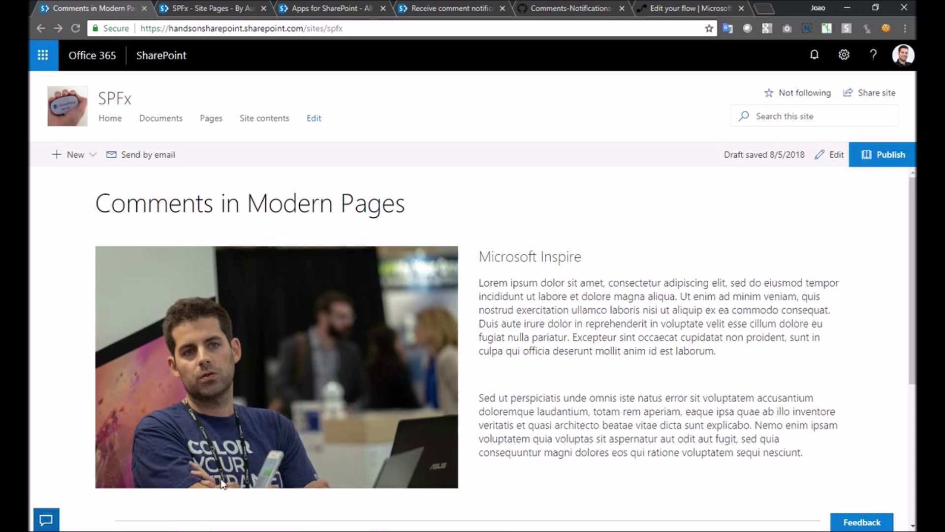
# - Run Get Comments Notifications and dismiss the 'SharePoint is processing the page comments!' alert
pyautogui.click(46, 520)
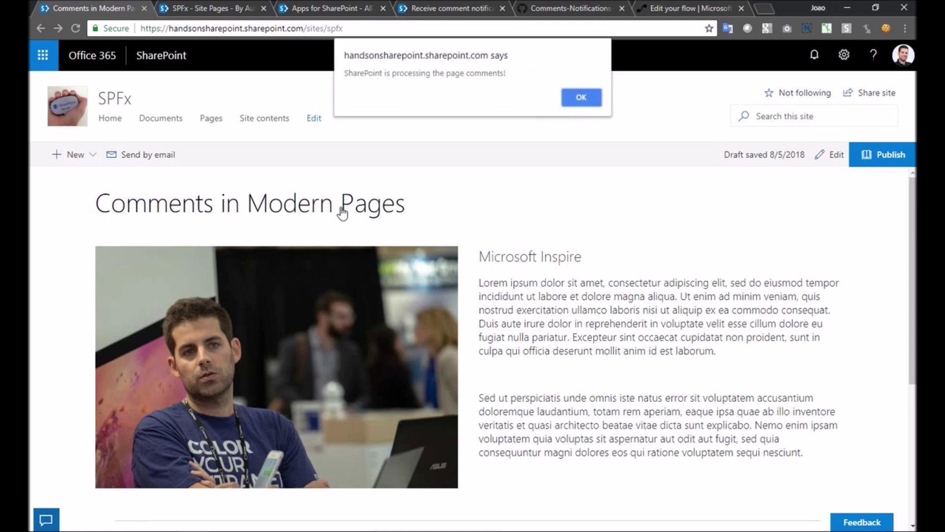
pyautogui.moveTo(523, 74); pyautogui.dragTo(341, 76)
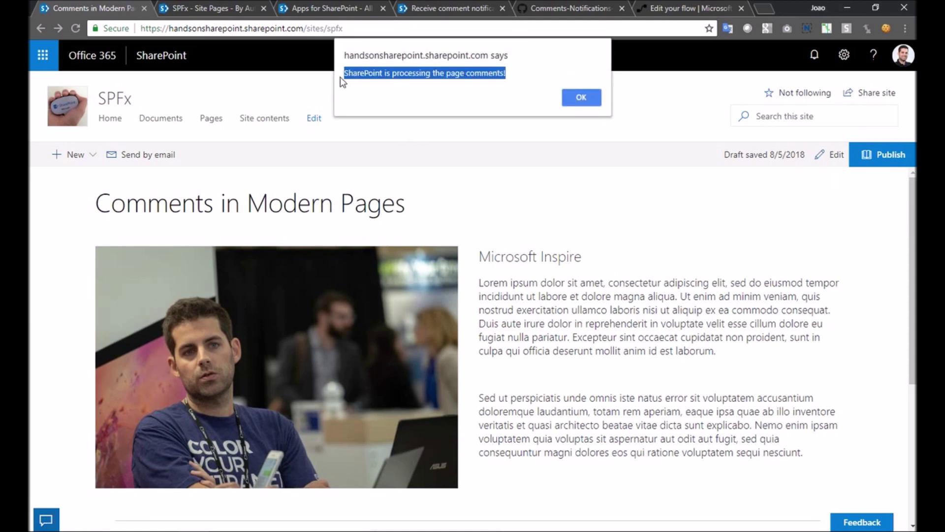
pyautogui.click(589, 99)
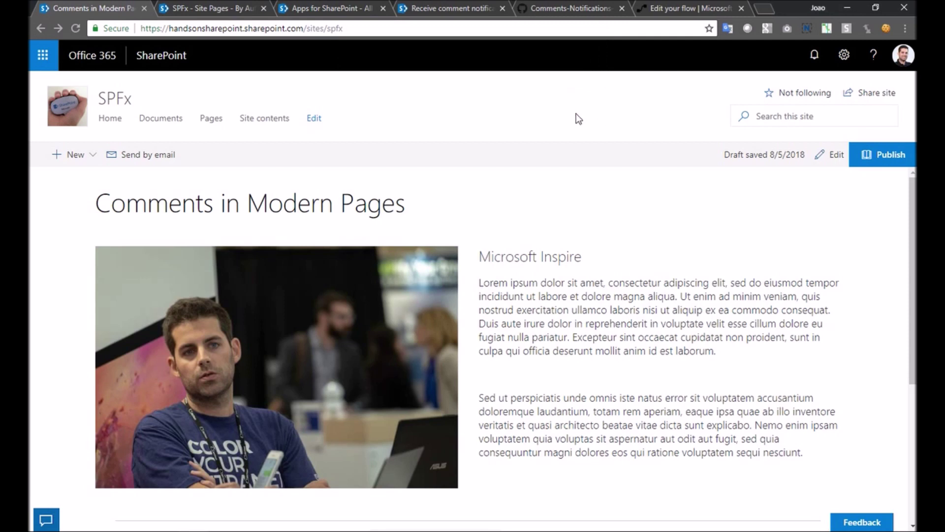
pyautogui.click(43, 55)
# - Open Outlook mail and read the newest 'New comments on your page Comments in Modern Pages' email
pyautogui.click(60, 142)
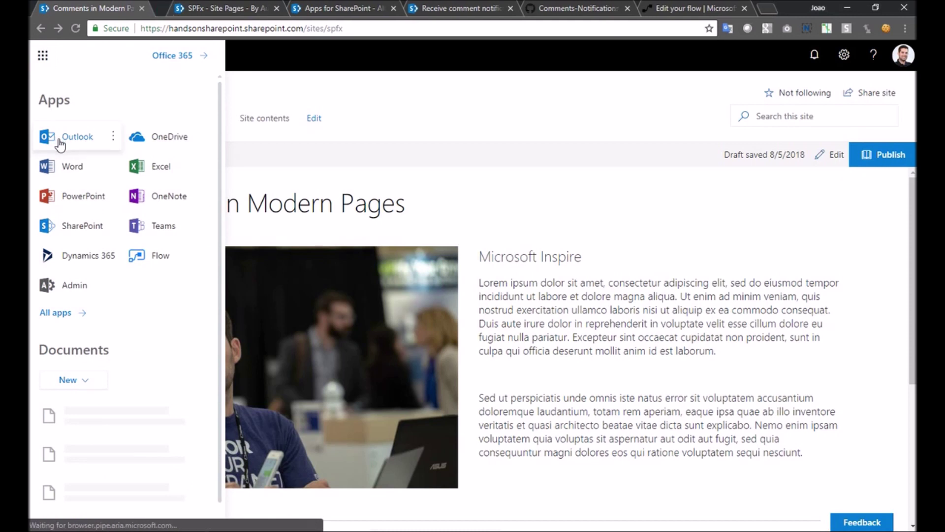
pyautogui.click(193, 7)
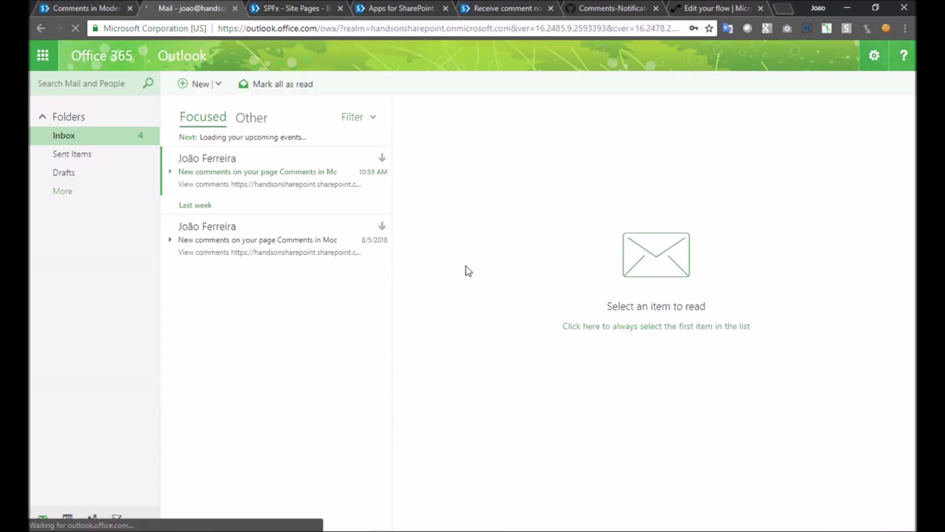
pyautogui.click(286, 173)
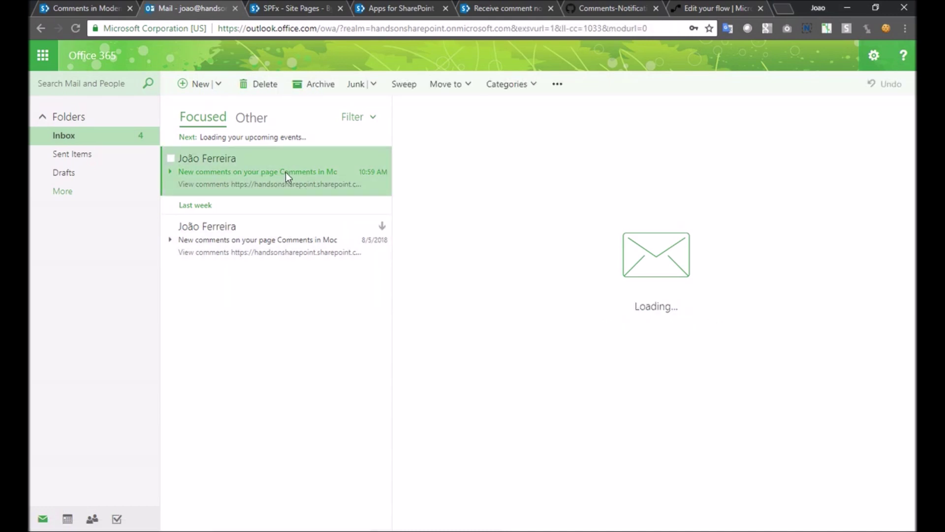